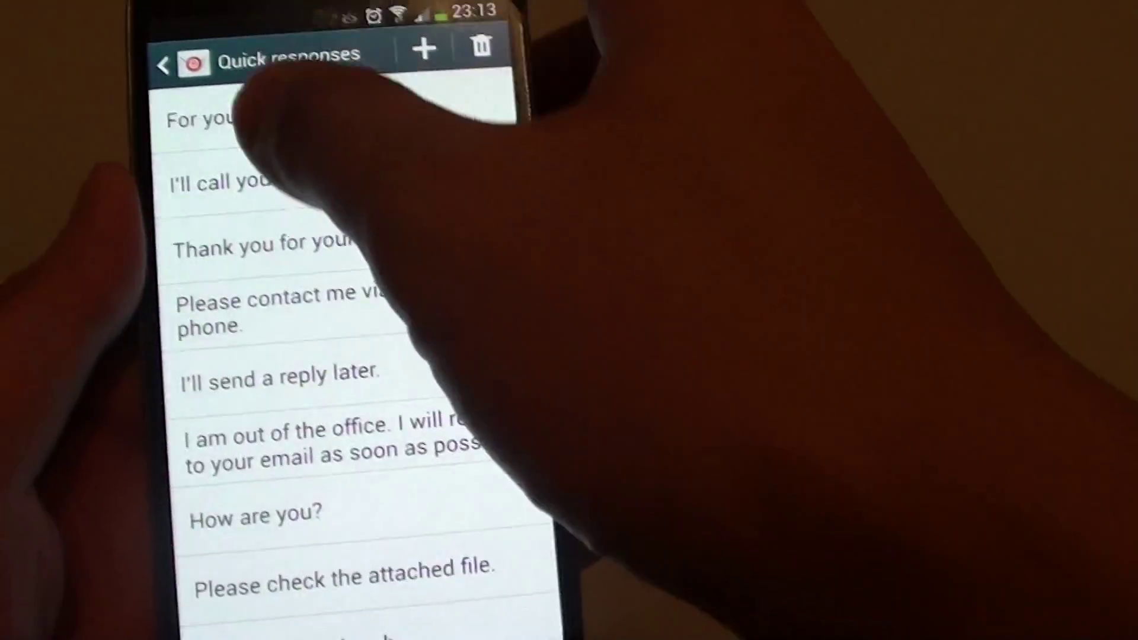
Back out of quick responses to the inbox and reopen Samsung Email's general settings.
left_click(163, 64)
scroll(293, 312, "up", 5)
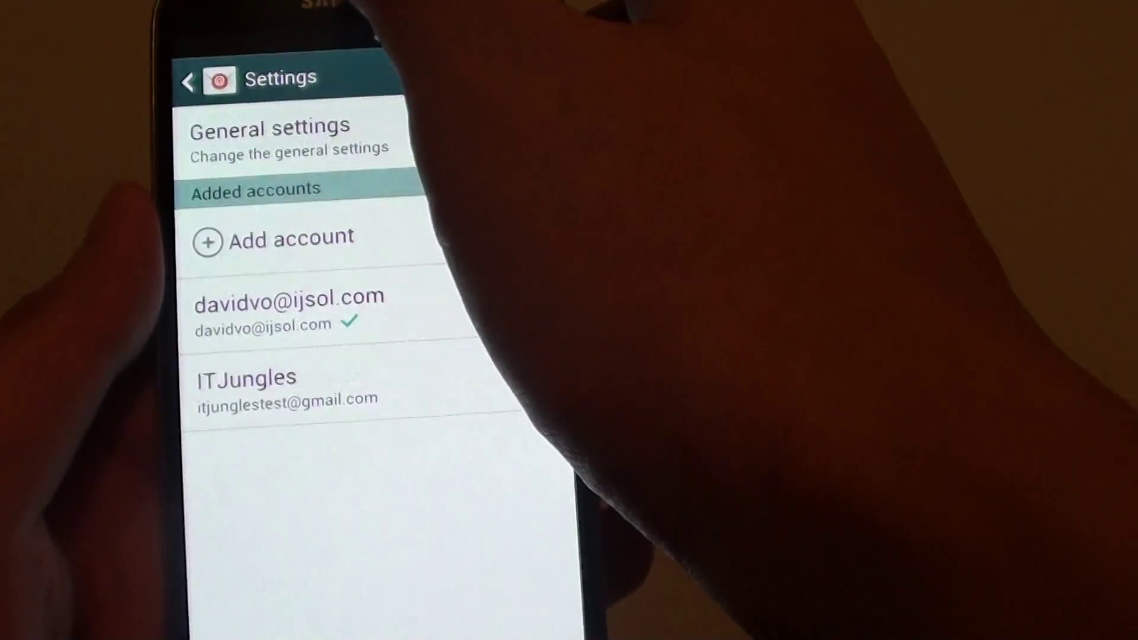
left_click(188, 82)
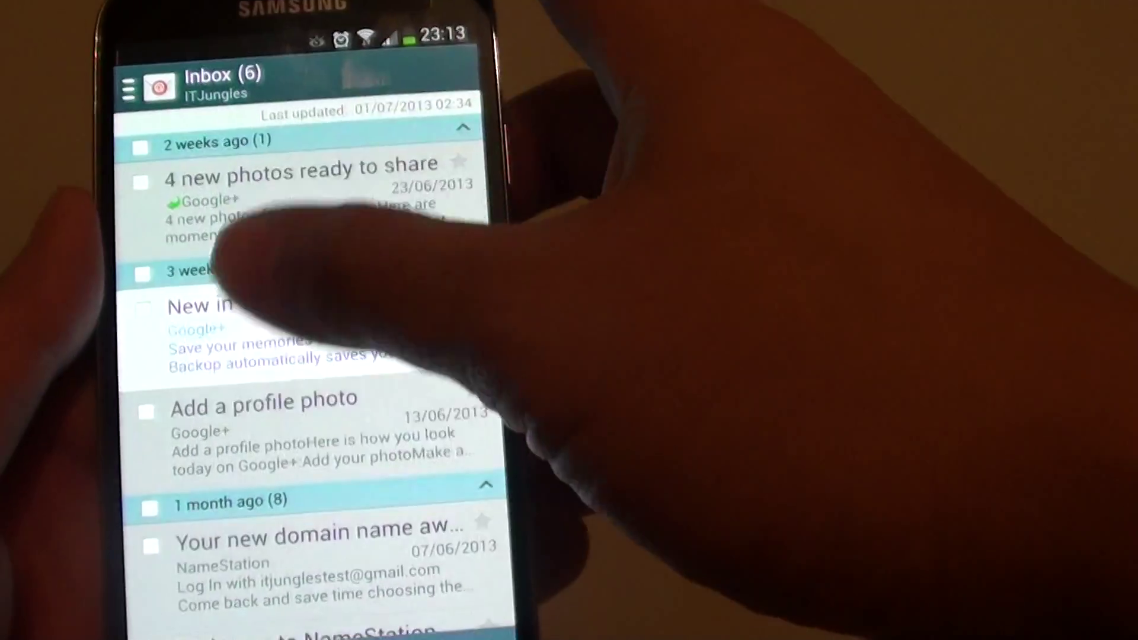
key("Menu")
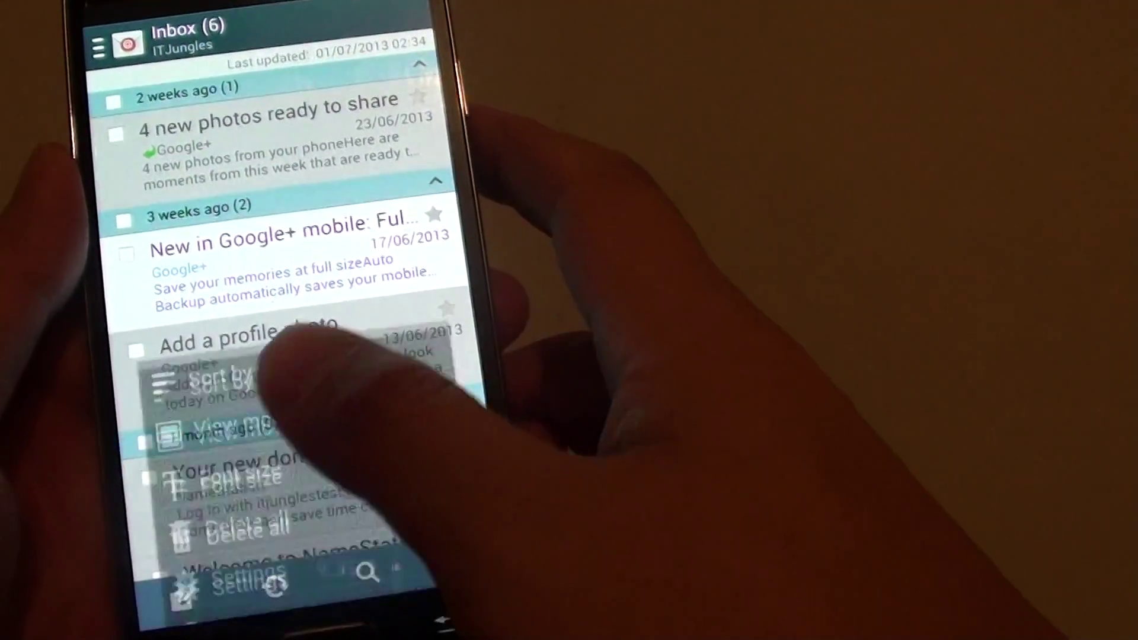
left_click(233, 532)
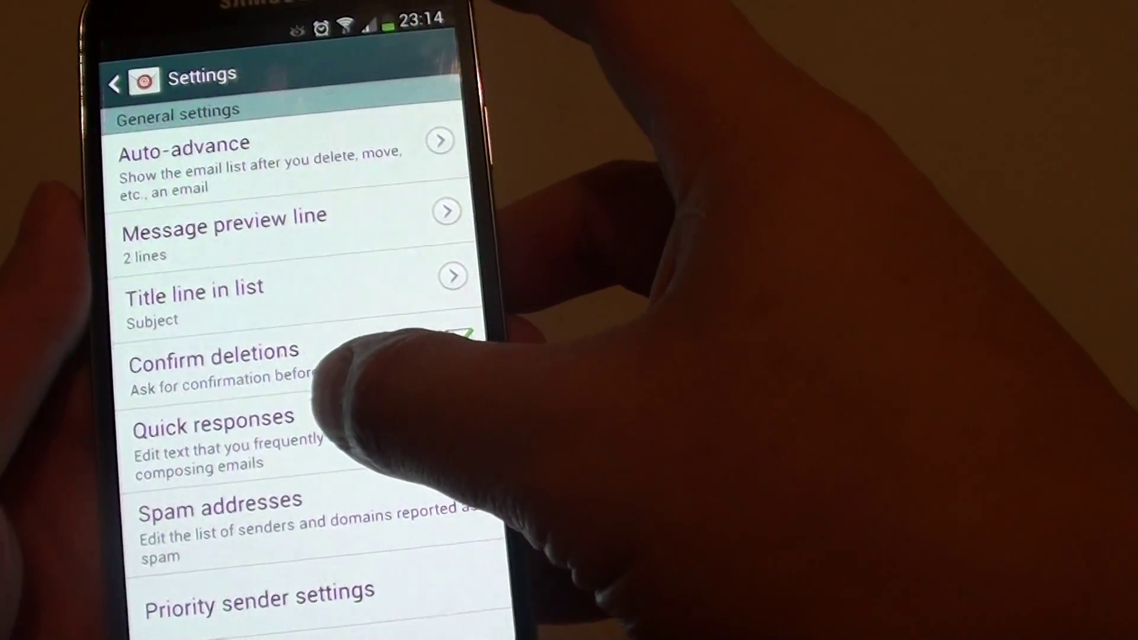
Add 'This is a test template.' as a new quick response and save it.
left_click(268, 436)
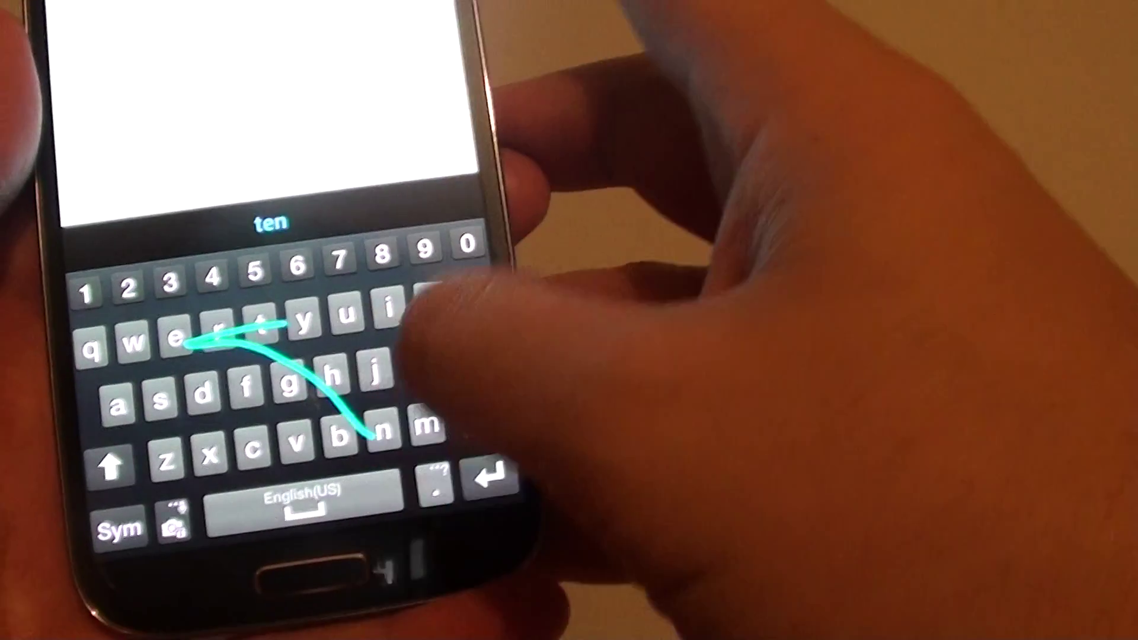
type(" template")
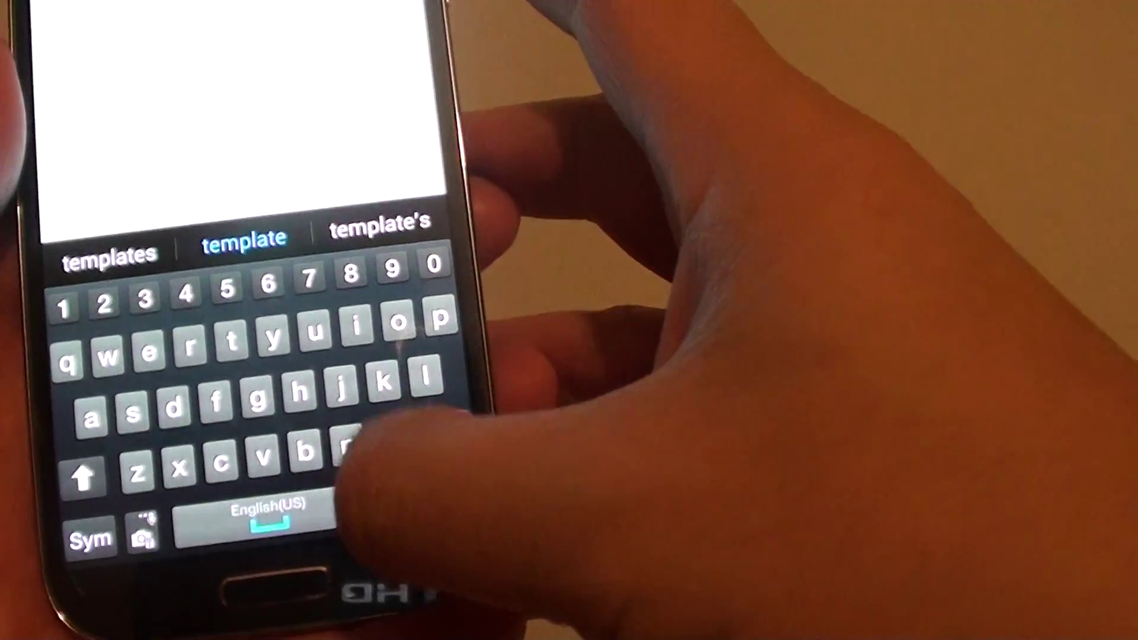
left_click(339, 142)
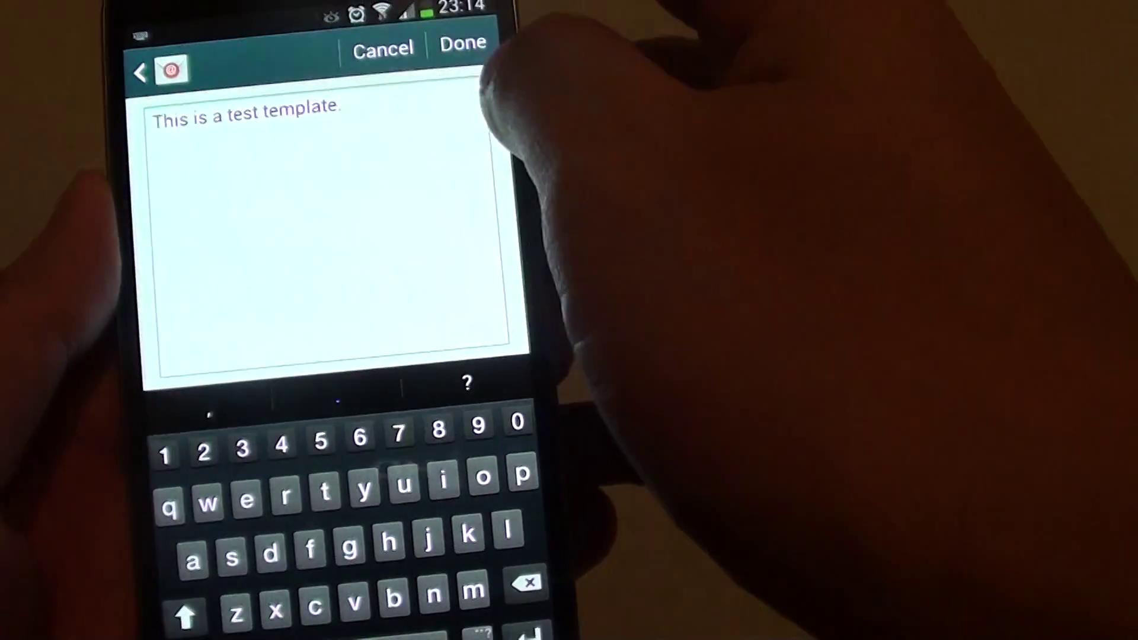
type(".")
key("Escape")
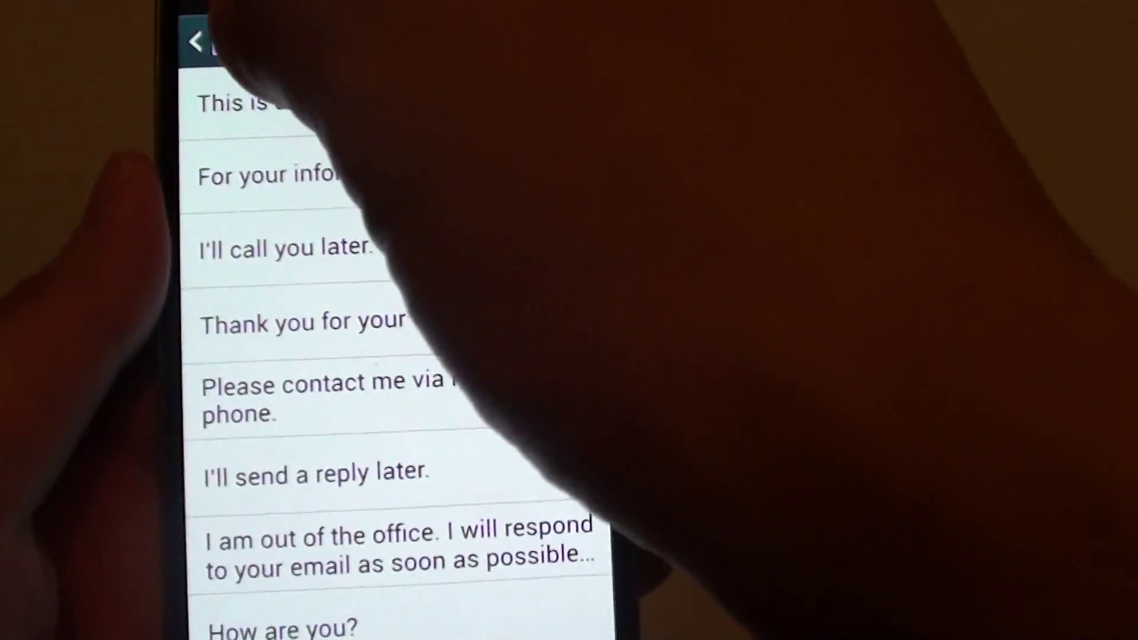
Back out through the account settings to the ITJungles inbox and start a new email.
left_click(85, 18)
left_click(227, 54)
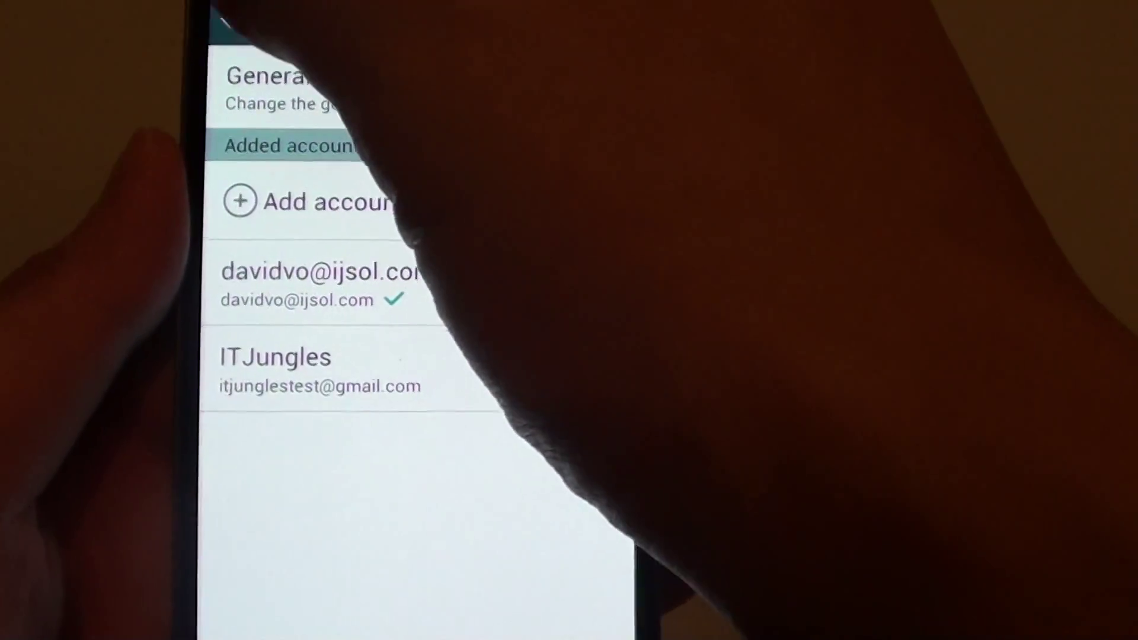
left_click(258, 227)
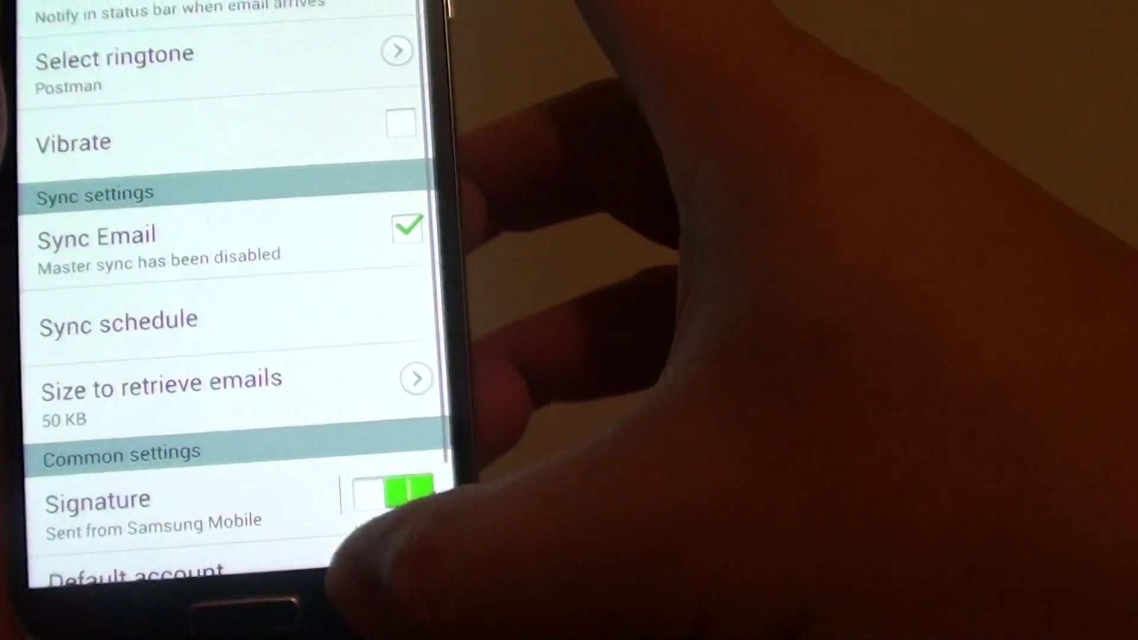
left_click(227, 27)
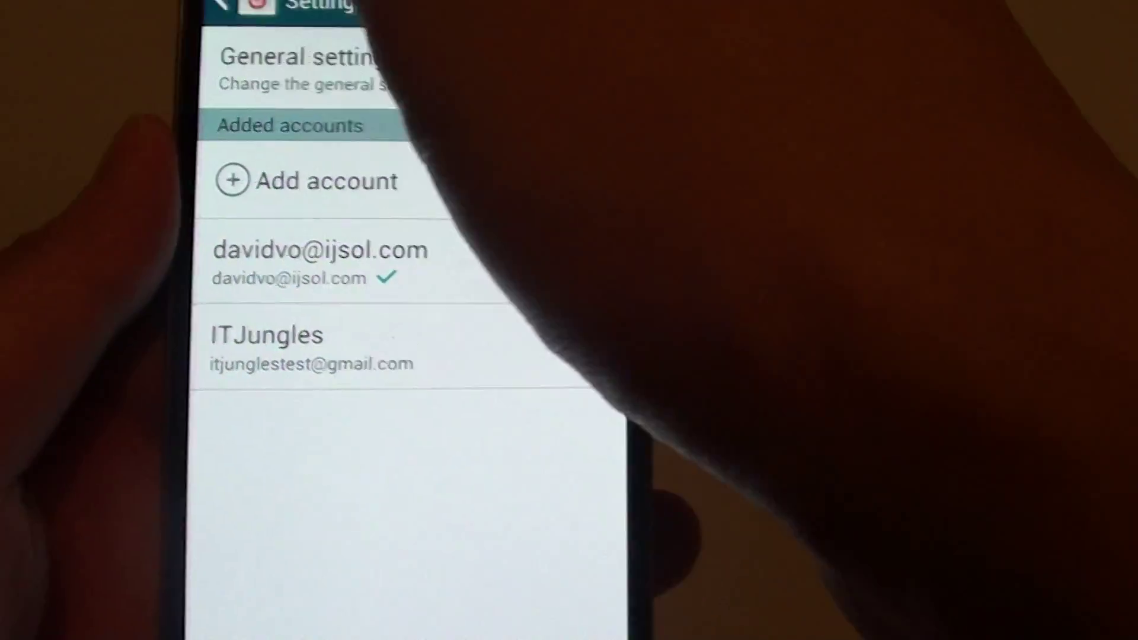
left_click(71, 5)
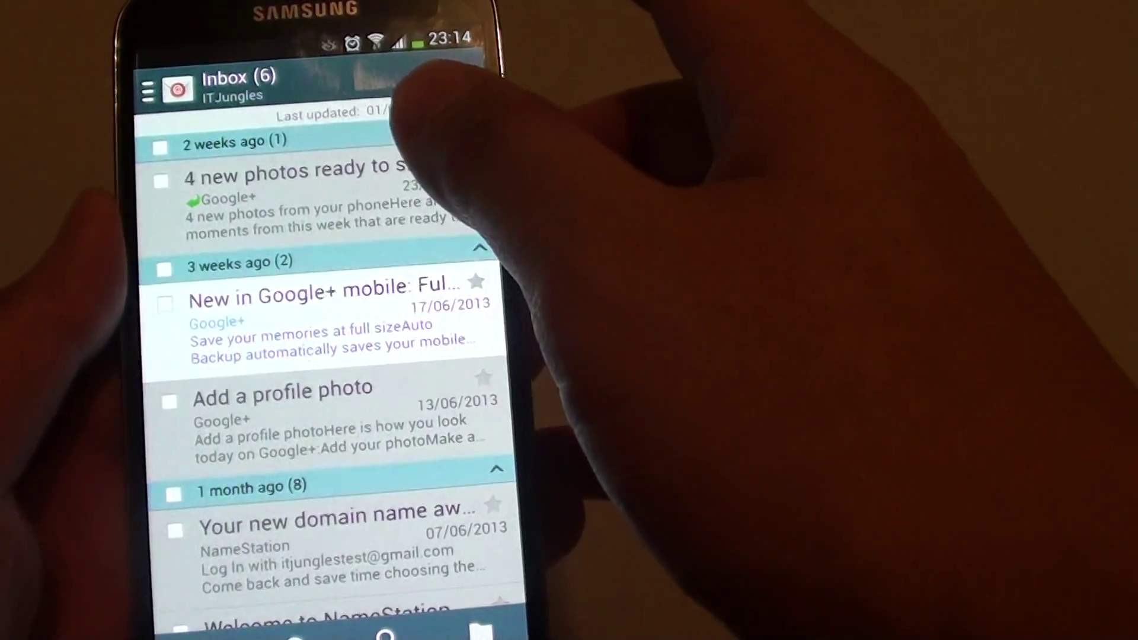
left_click(418, 31)
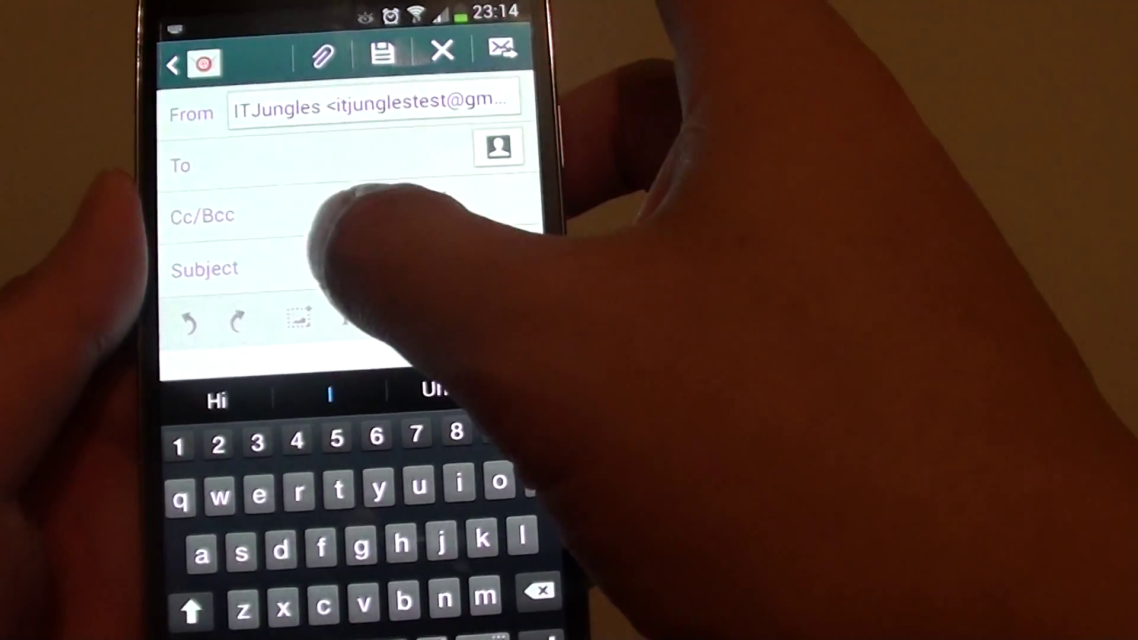
left_click_drag(329, 240, 383, 152)
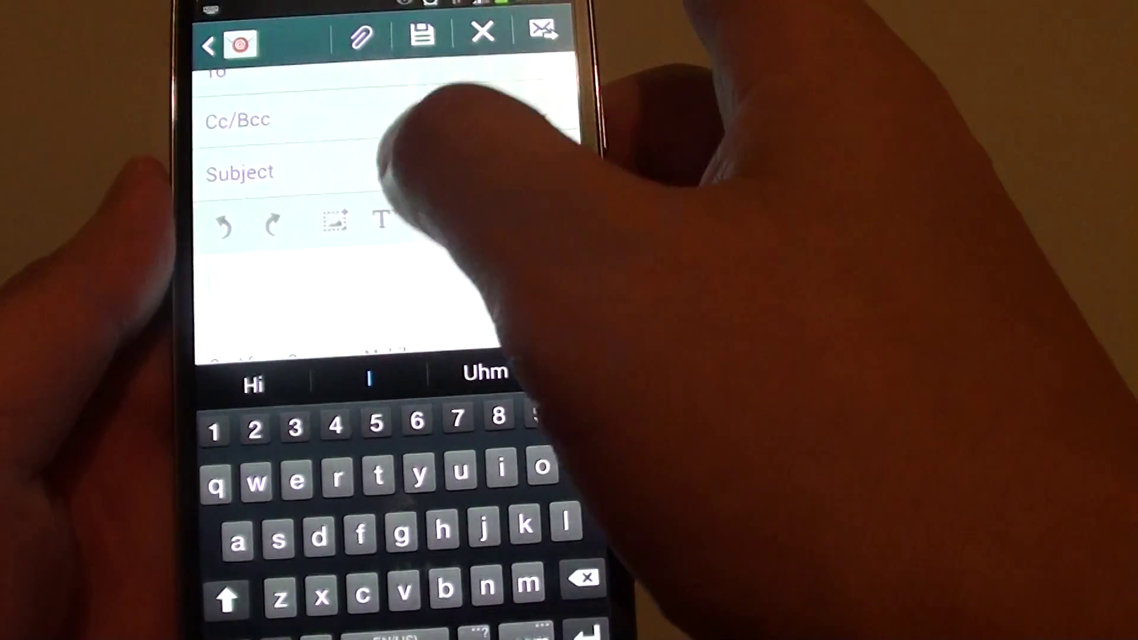
left_click_drag(392, 231, 392, 107)
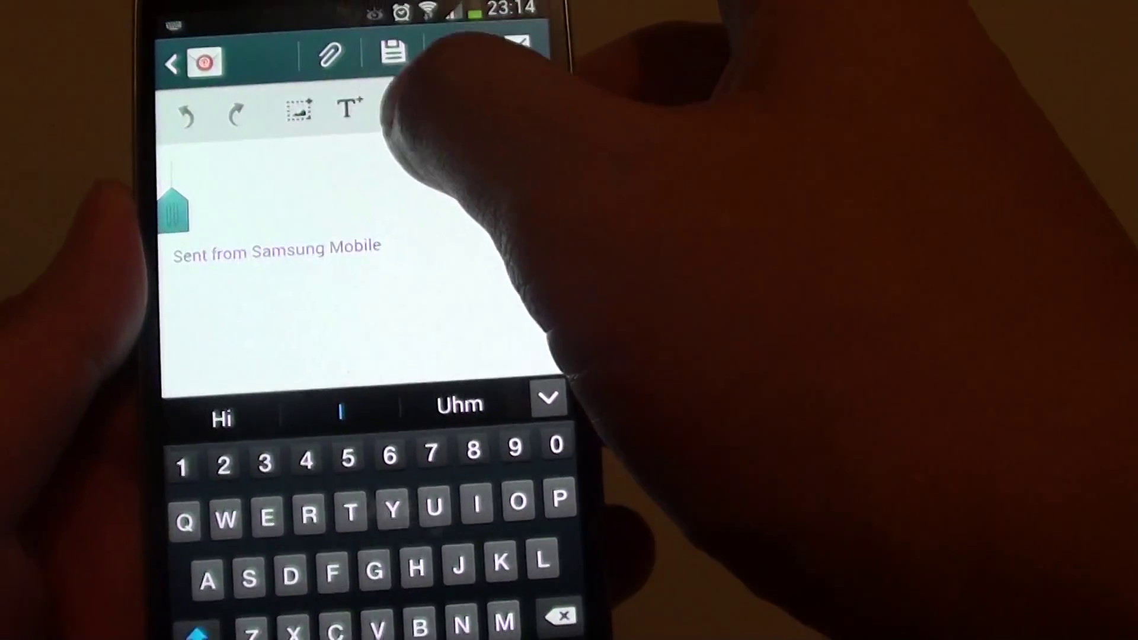
Insert the 'This is a test template.' quick response into the new email's body.
left_click(436, 65)
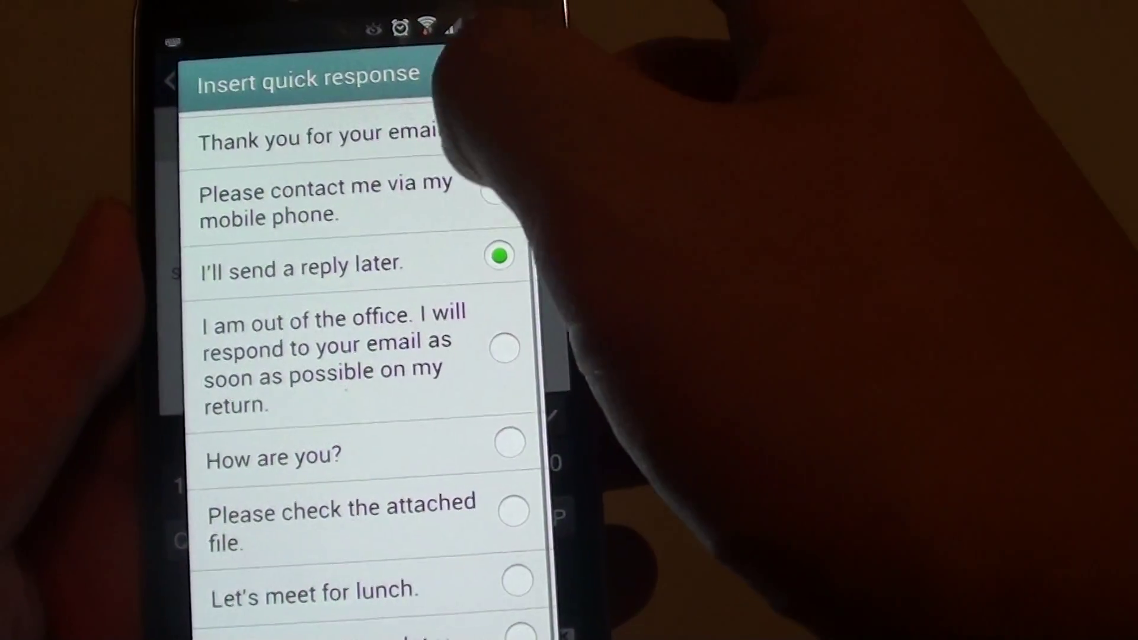
left_click_drag(392, 169, 258, 481)
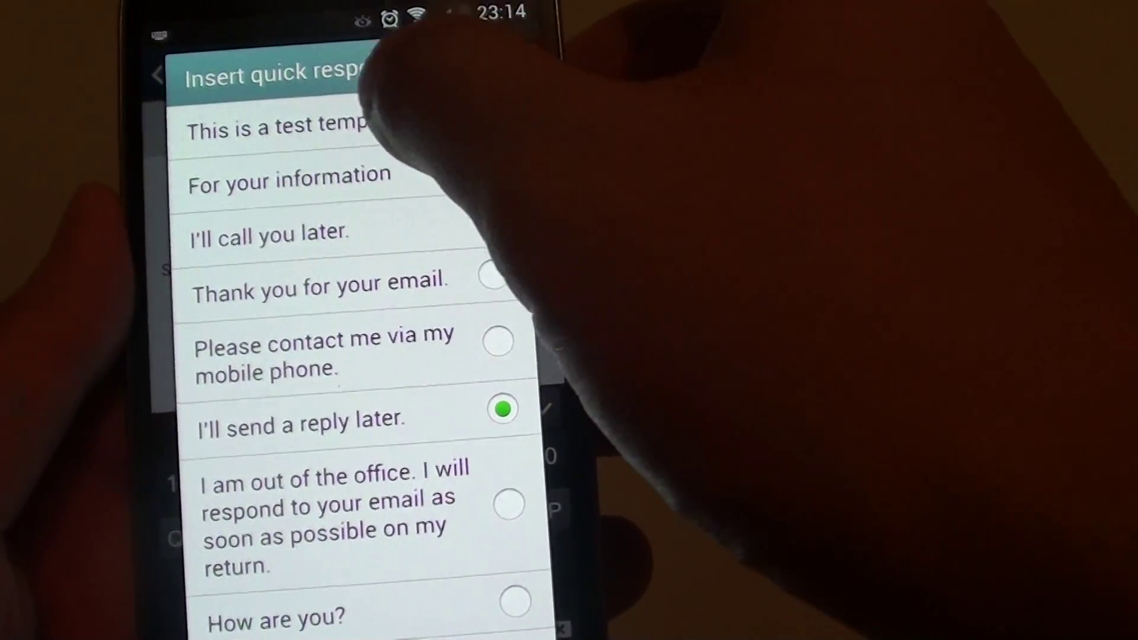
left_click(392, 142)
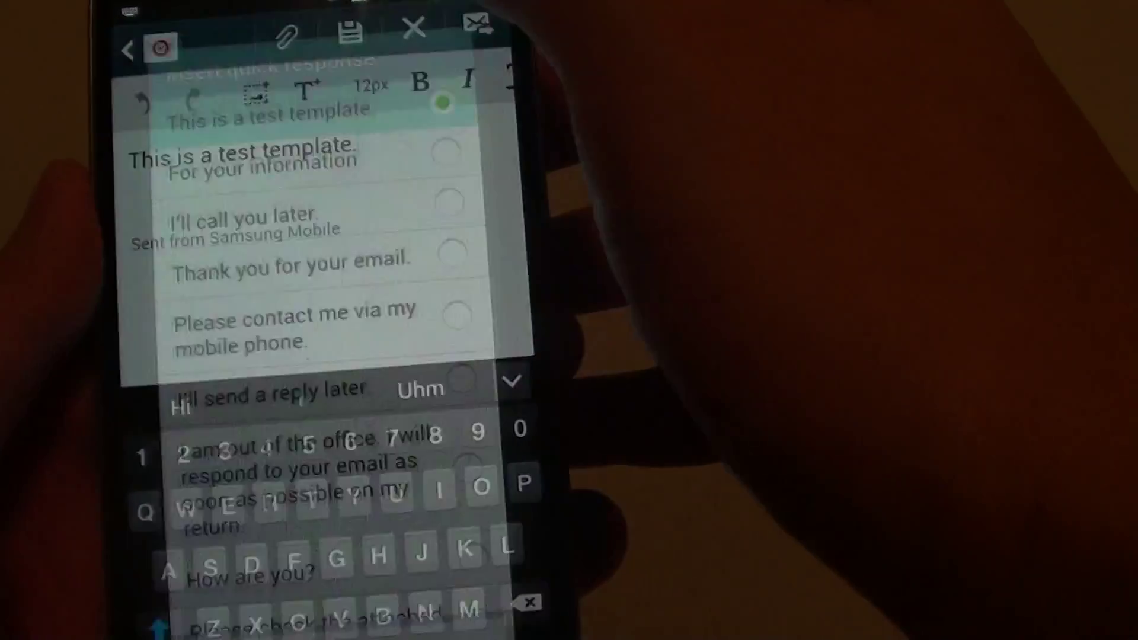